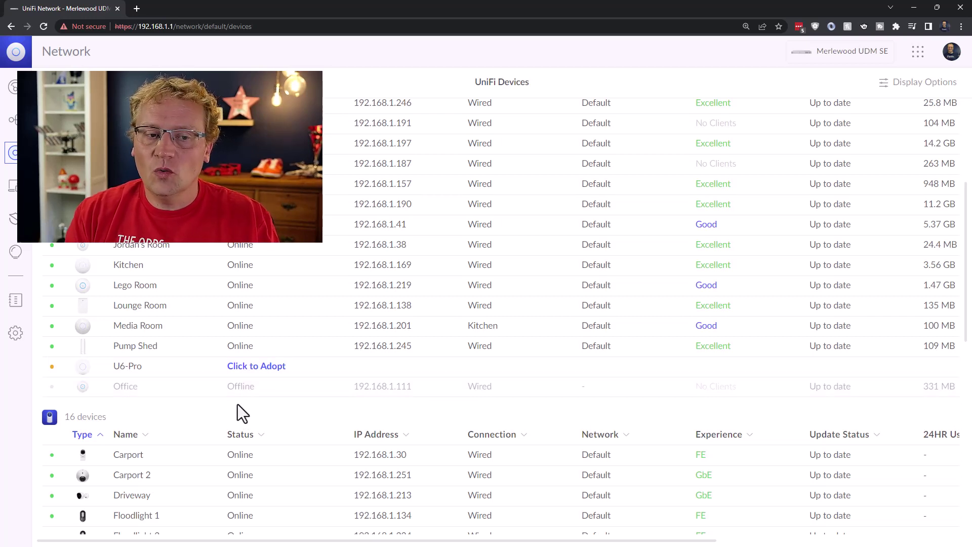
Step: Adopt the pending U6-Pro access point and rename it Office, applying the change
left_click(256, 367)
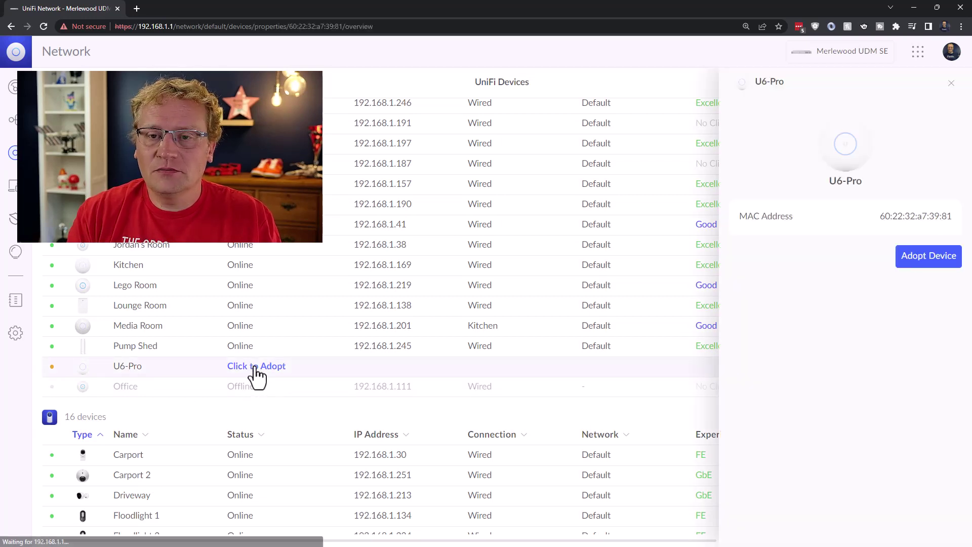
left_click(937, 268)
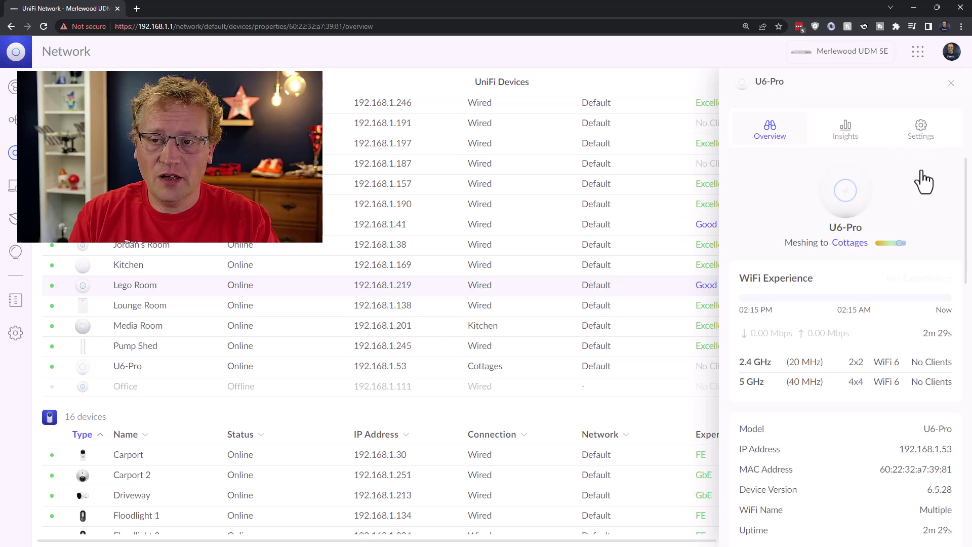
left_click(923, 133)
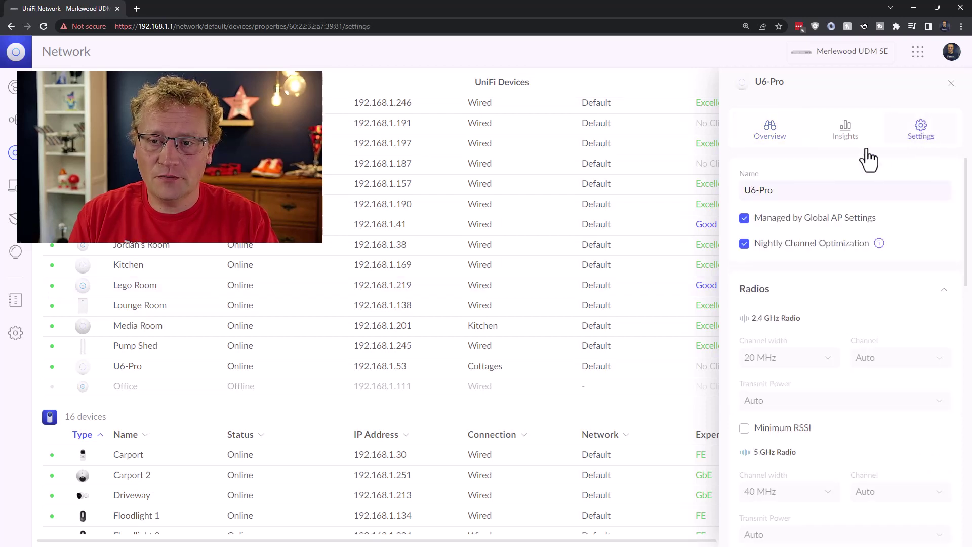
triple_click(784, 189)
scroll(704, 199, "up", 1)
type("Office")
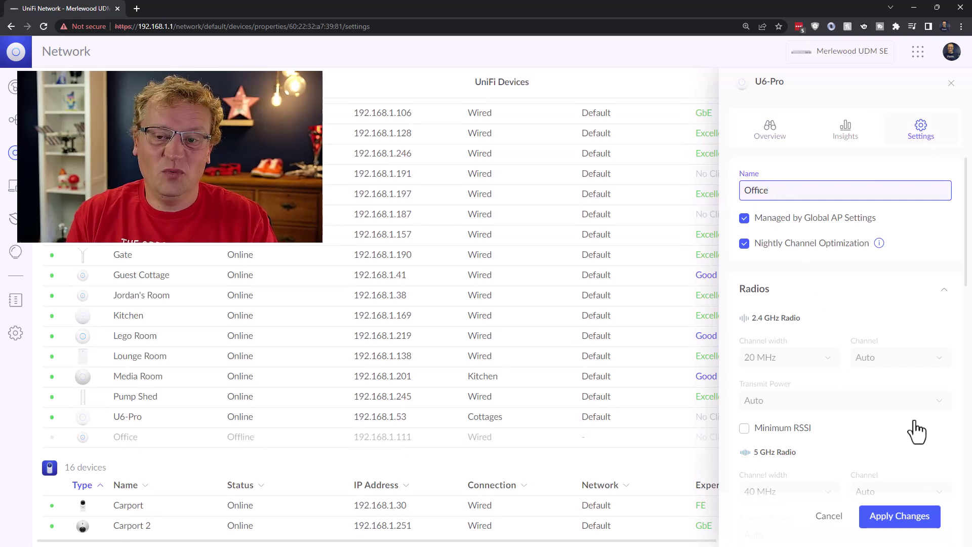
left_click(901, 522)
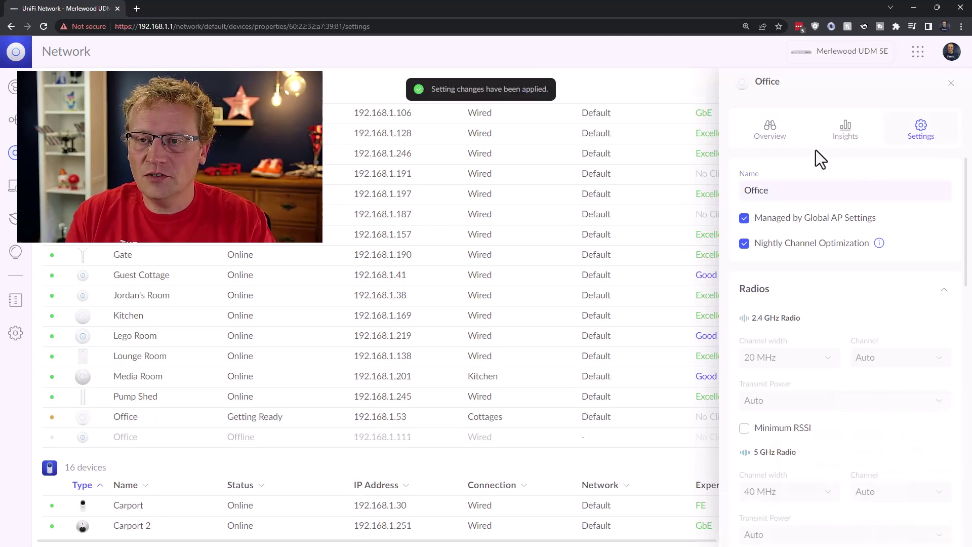
Step: Examine the Office access point's overview, including device details, air statistics and mesh parent, along with its history and channel utilisation insights
left_click(765, 131)
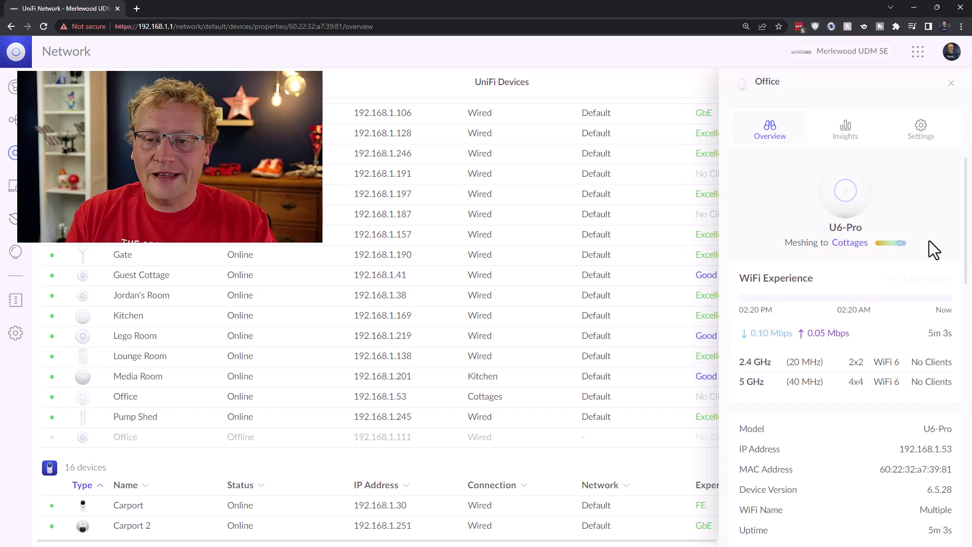
scroll(922, 247, "down", 1)
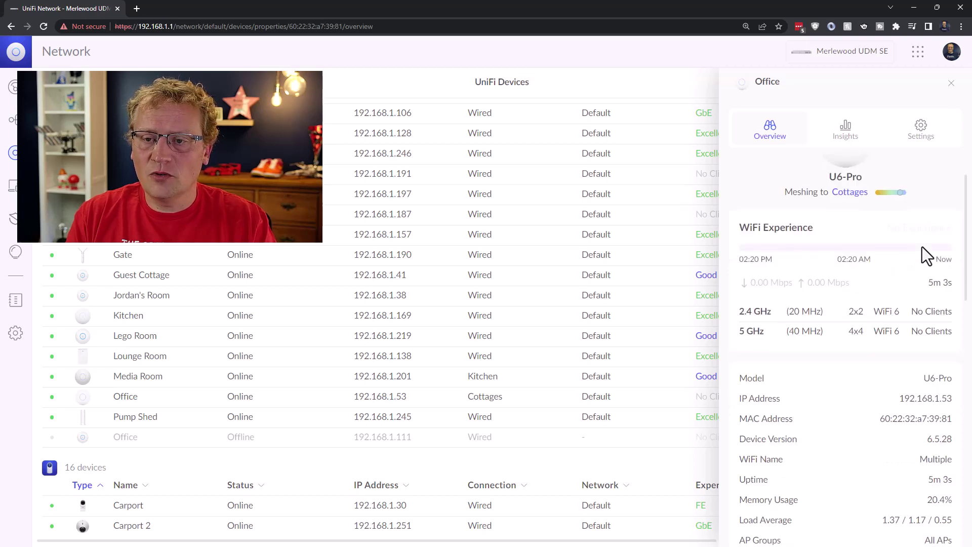
scroll(922, 247, "down", 2)
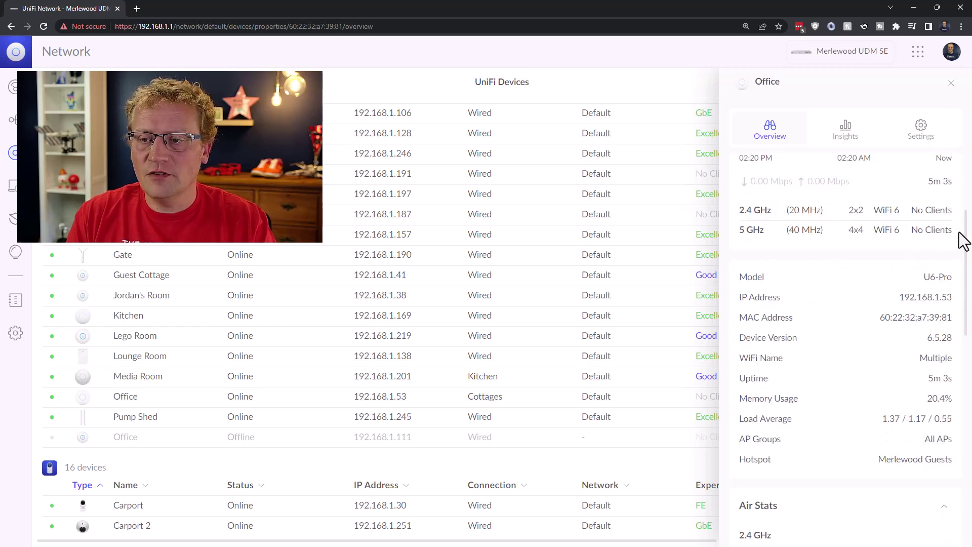
scroll(965, 231, "up", 1)
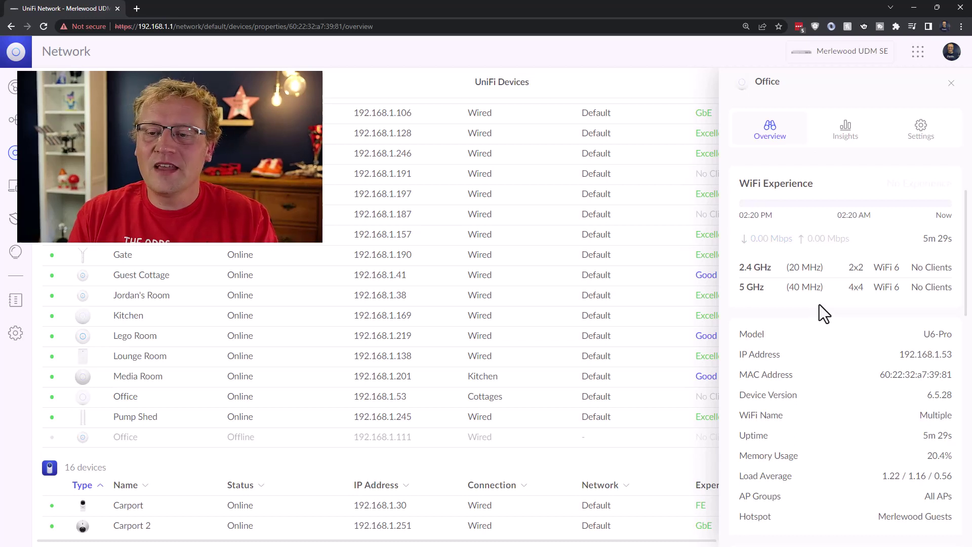
scroll(849, 329, "down", 2)
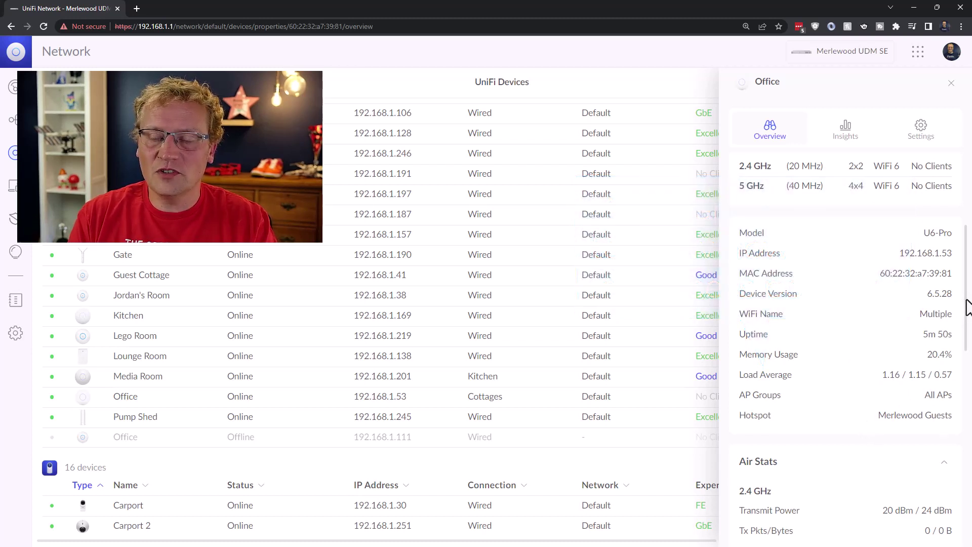
scroll(967, 306, "down", 4)
scroll(967, 307, "down", 2)
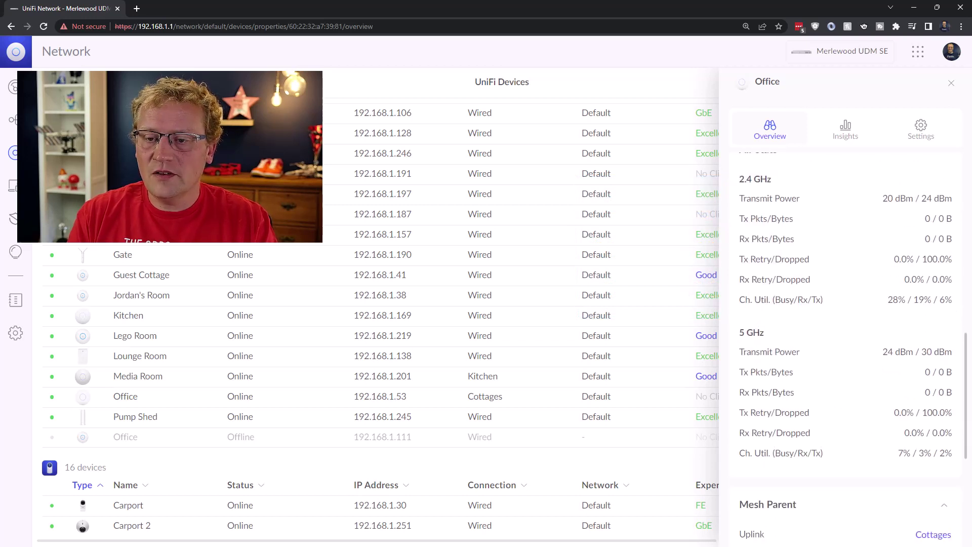
scroll(967, 306, "up", 1)
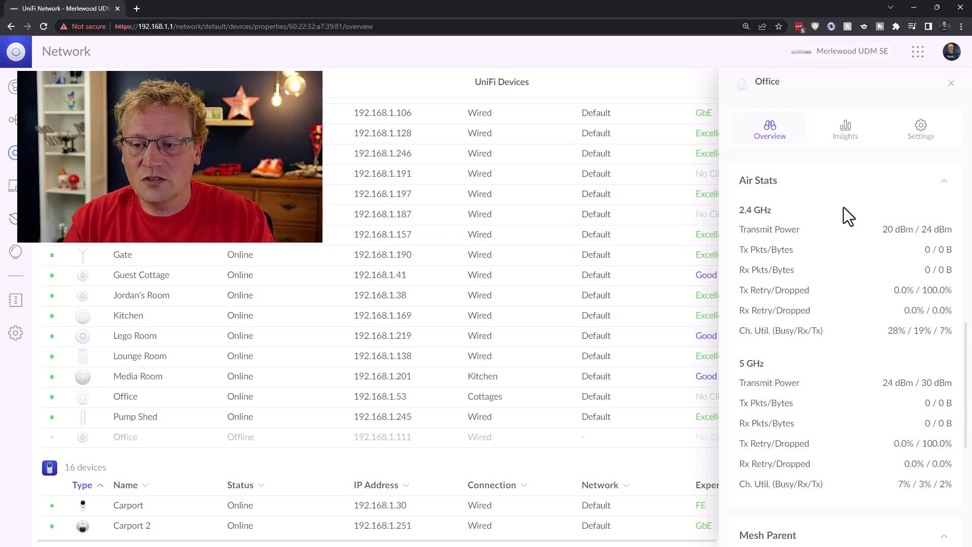
scroll(861, 344, "down", 2)
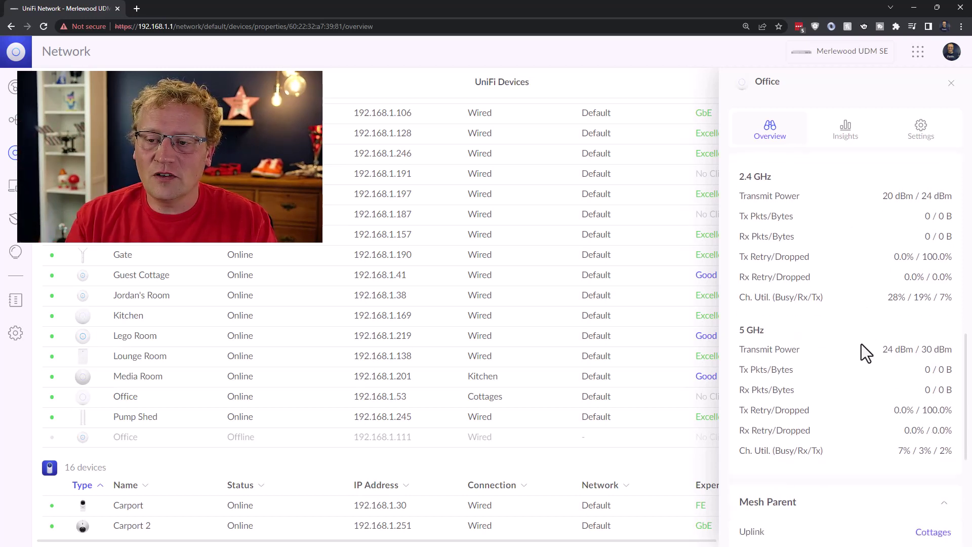
scroll(861, 344, "down", 3)
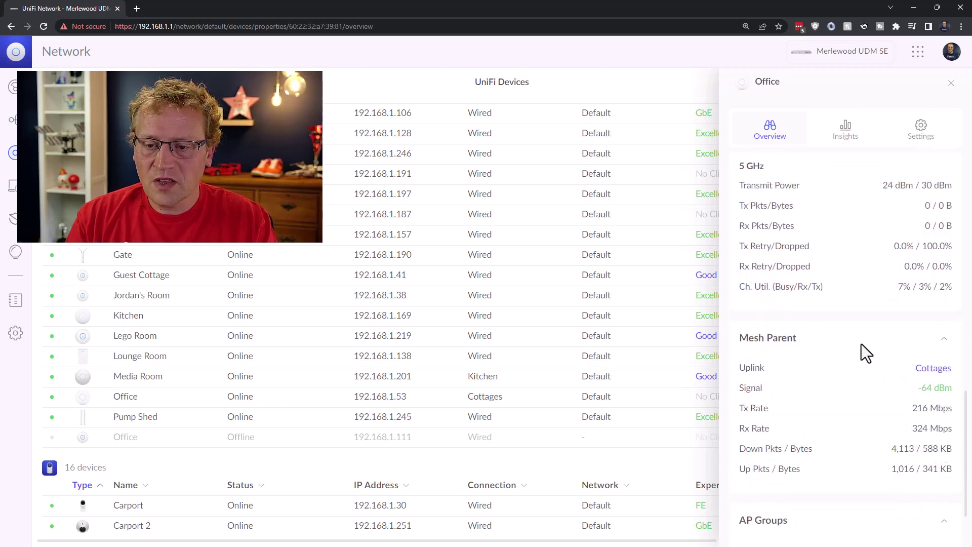
scroll(760, 345, "down", 1)
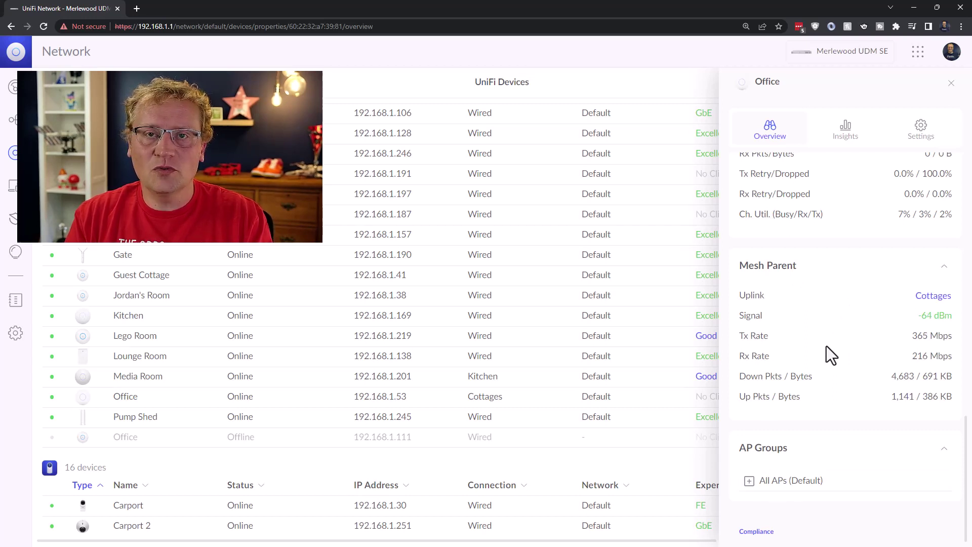
left_click(844, 135)
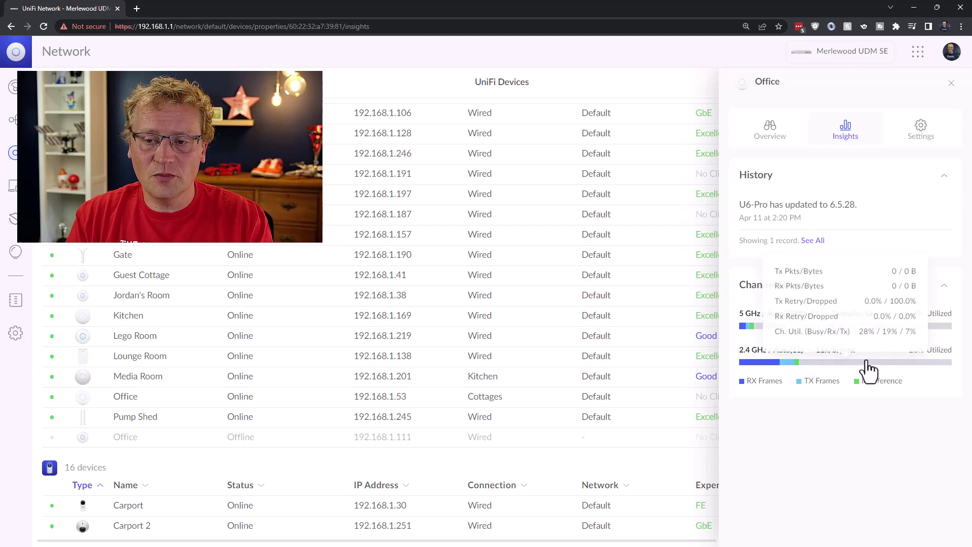
Step: Check the 2.4 GHz and 5 GHz channel width options in the Office settings with global AP management switched off, then restore that management
left_click(923, 130)
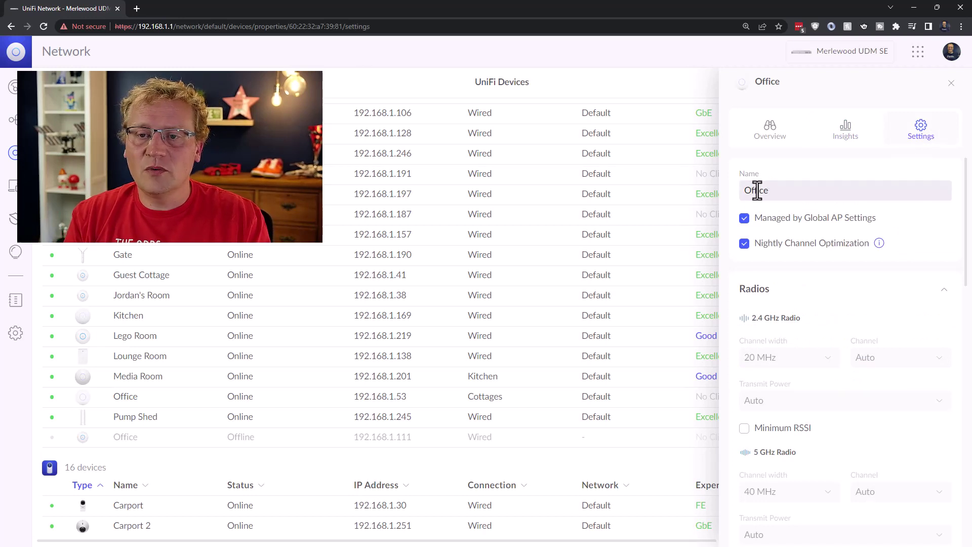
left_click(744, 219)
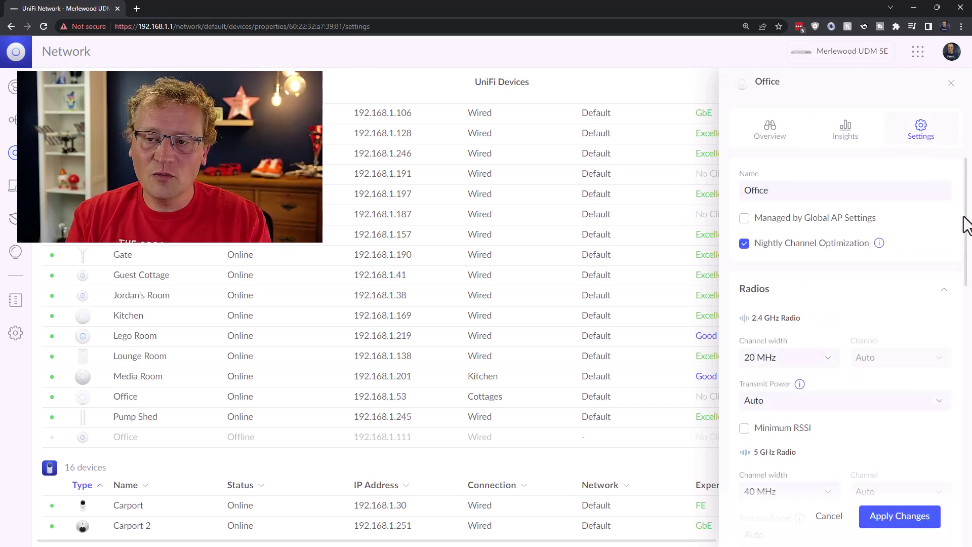
scroll(870, 250, "down", 4)
scroll(870, 250, "up", 3)
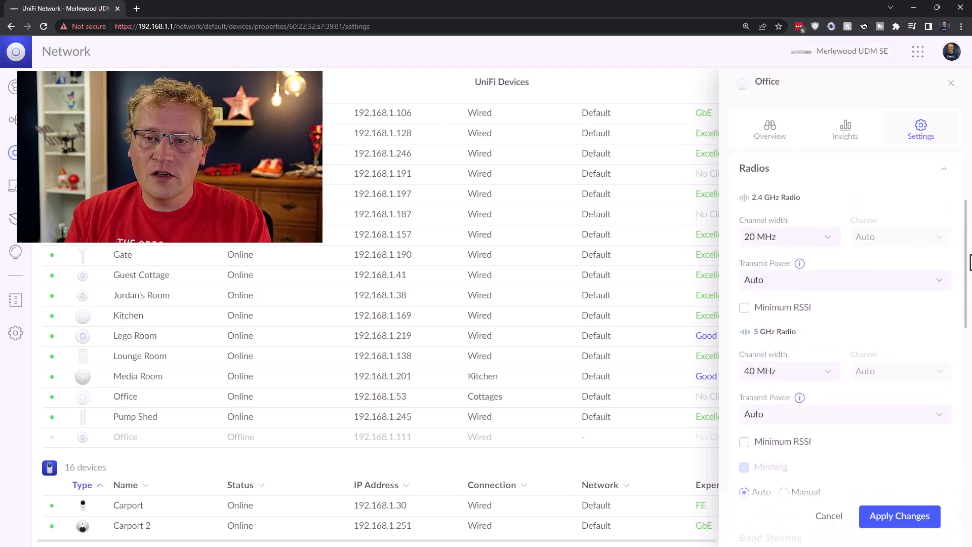
scroll(870, 250, "down", 1)
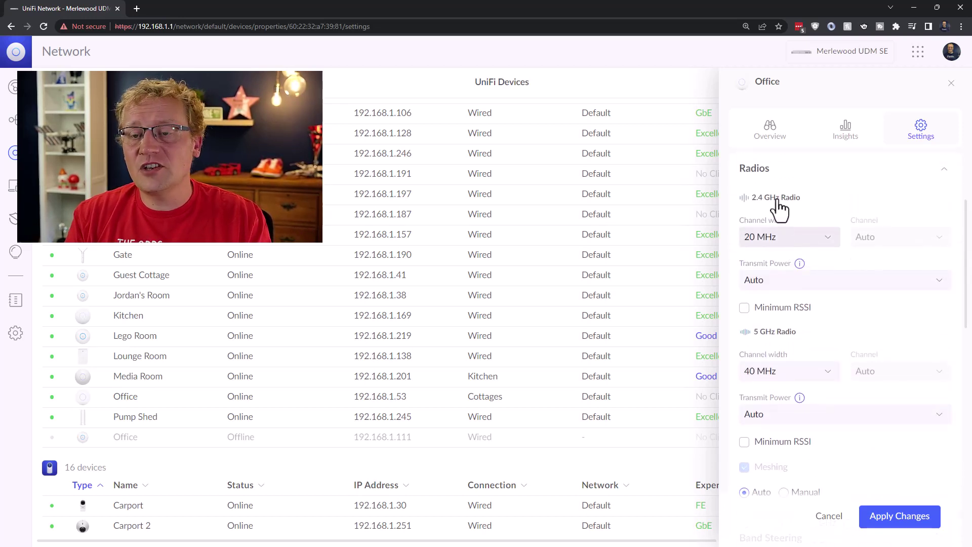
left_click(799, 248)
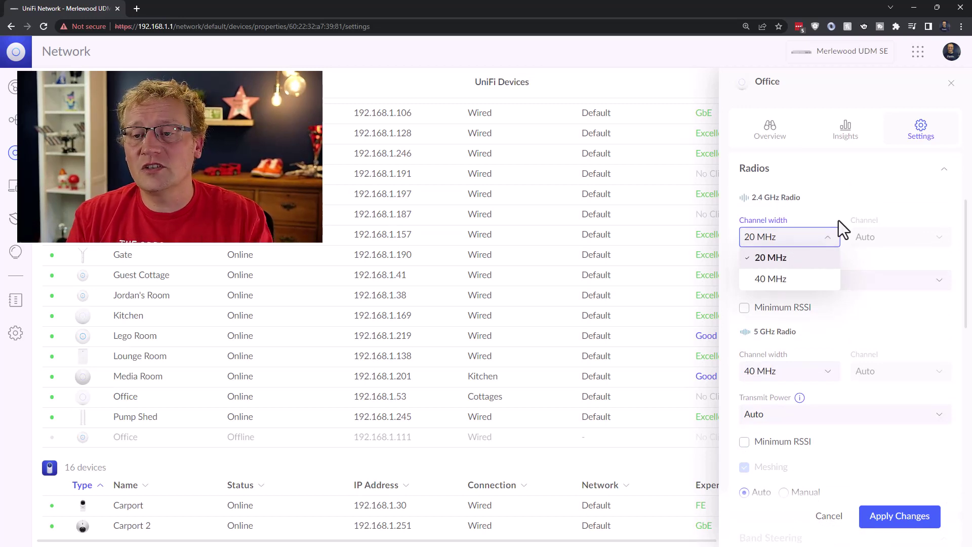
left_click(827, 242)
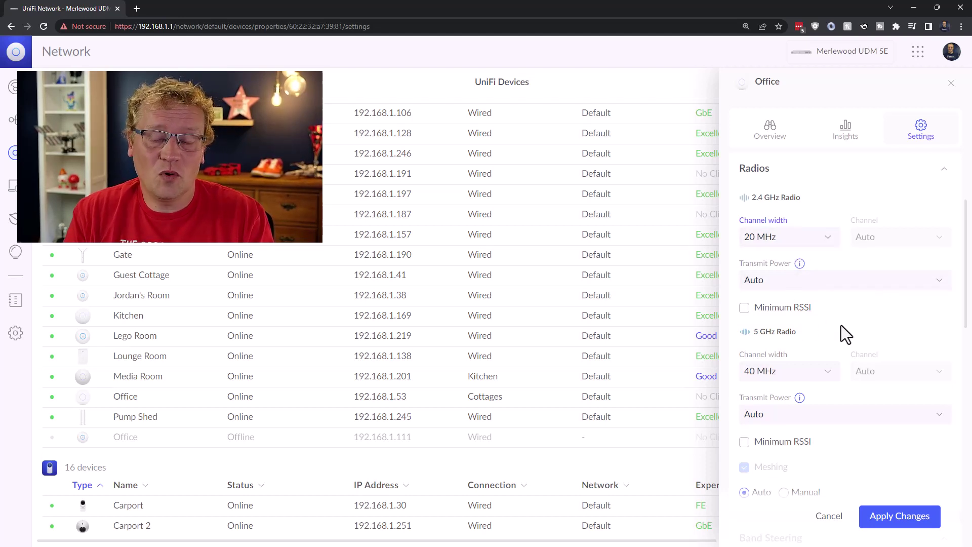
left_click(815, 373)
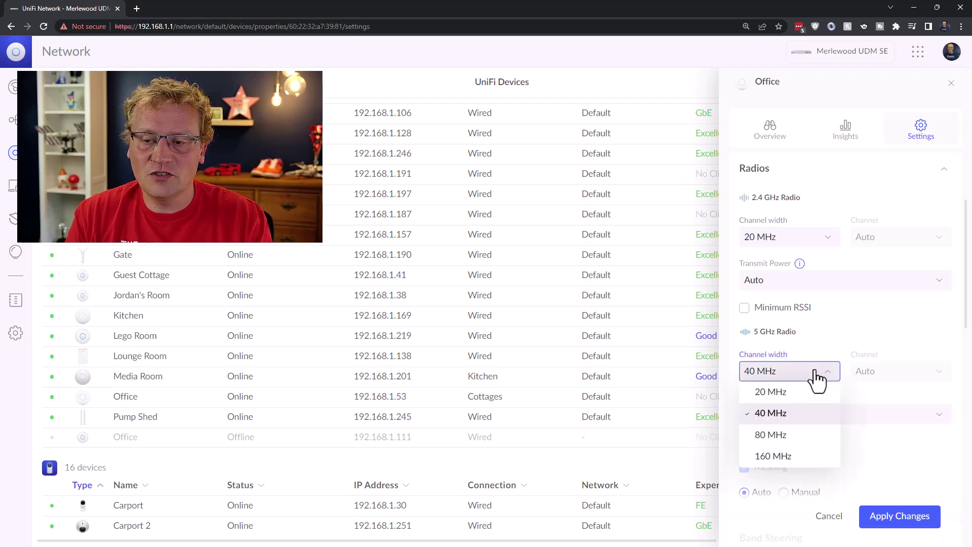
scroll(888, 328, "up", 3)
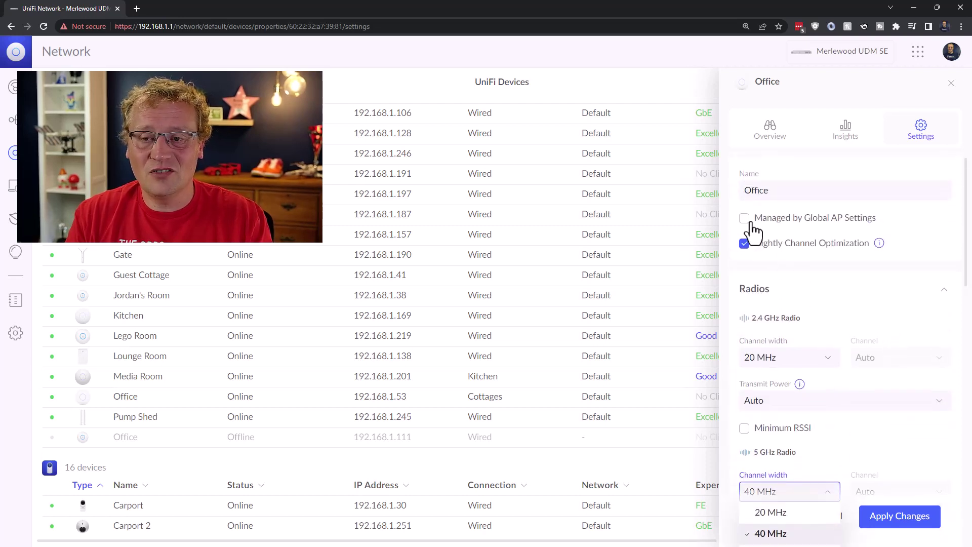
left_click(750, 222)
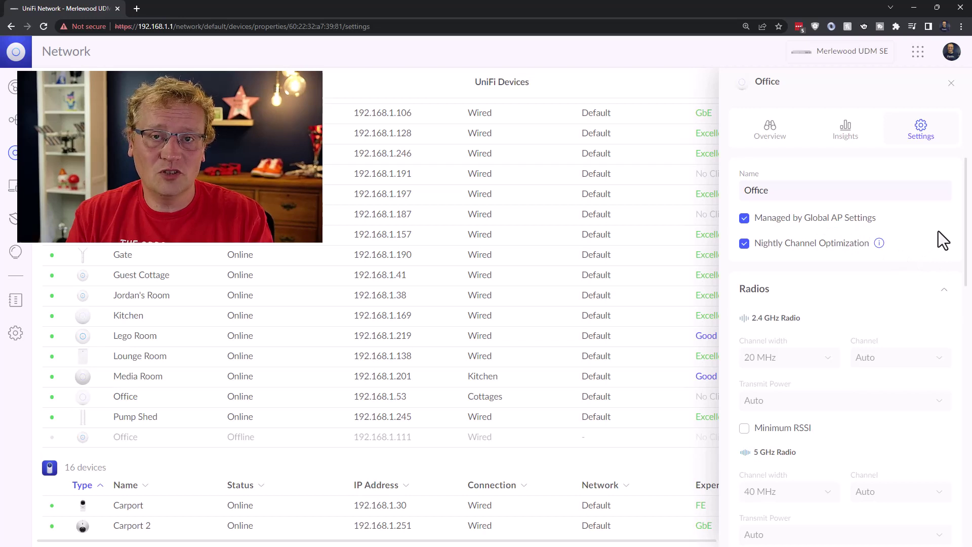
Step: Review the remaining Office access point settings for radios, meshing, band steering, network, LED and system
scroll(913, 324, "down", 4)
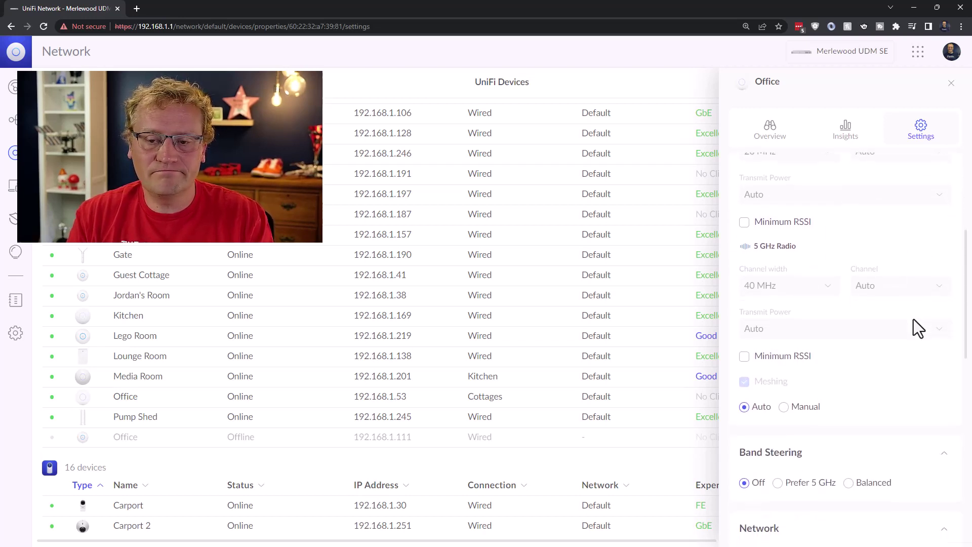
scroll(913, 328, "down", 2)
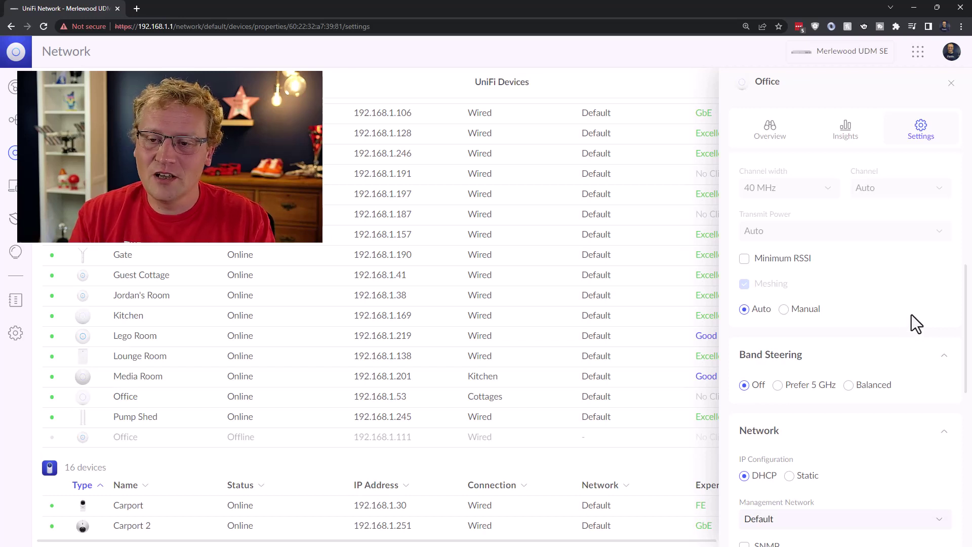
scroll(911, 316, "down", 2)
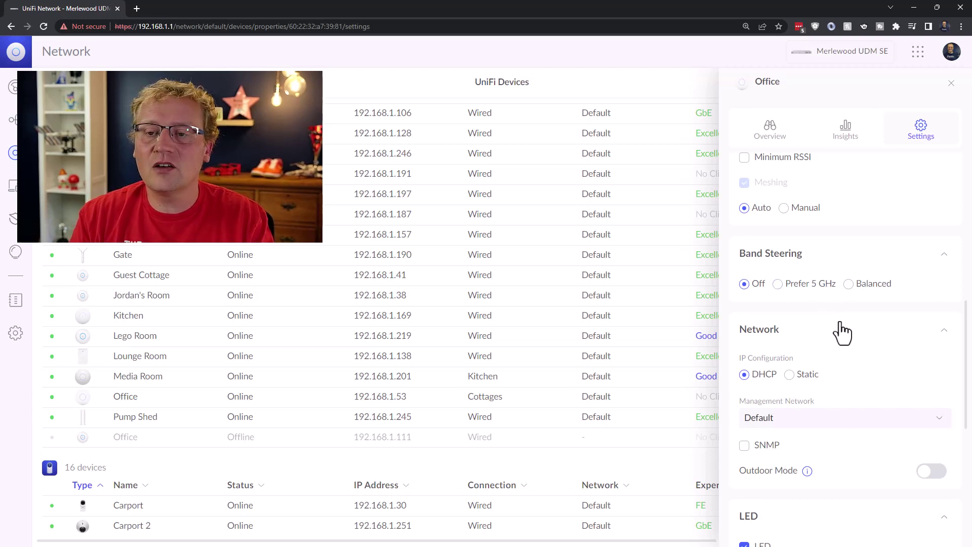
scroll(844, 331, "down", 2)
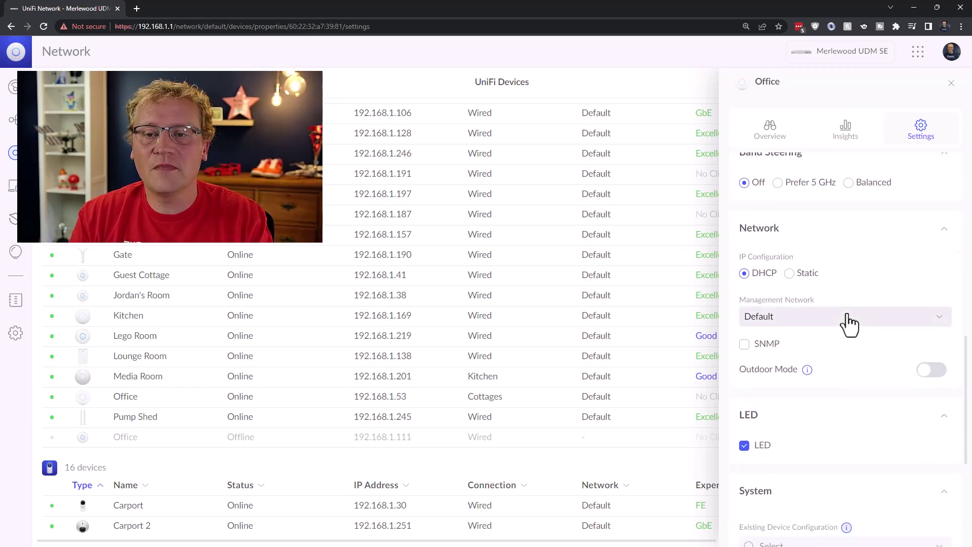
scroll(822, 436, "down", 1)
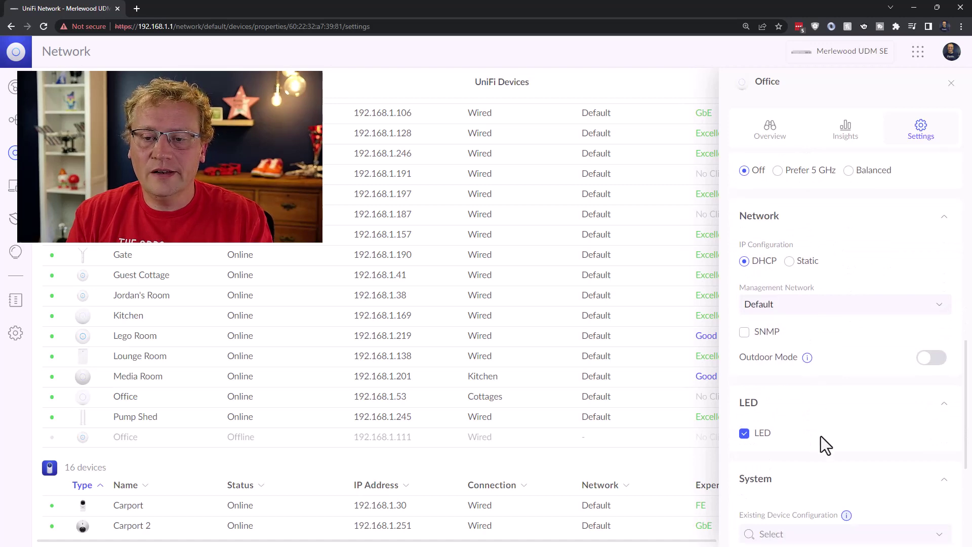
scroll(821, 436, "down", 4)
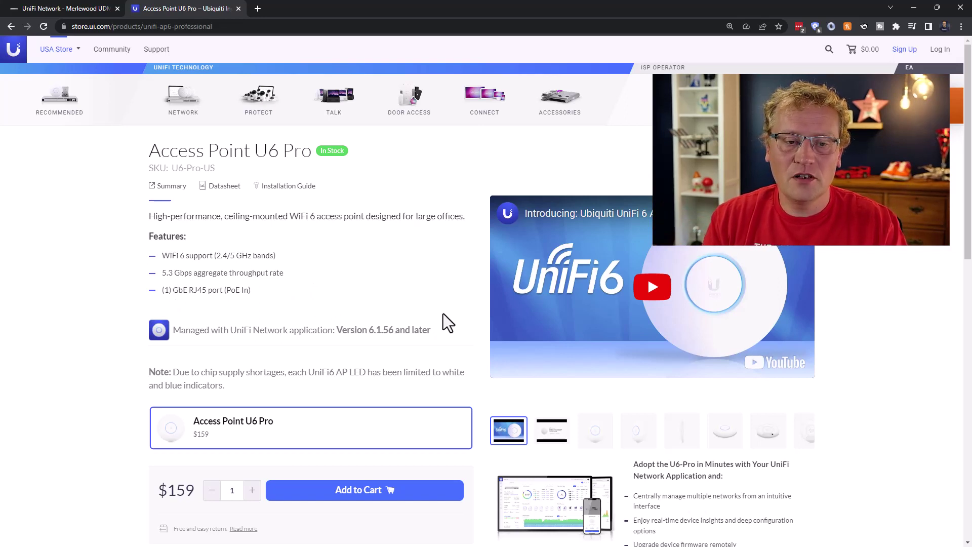
Step: Expand the product summary on the Access Point U6 Pro store page and highlight the 2.4 GHz and 5 GHz throughput rates
scroll(463, 321, "down", 9)
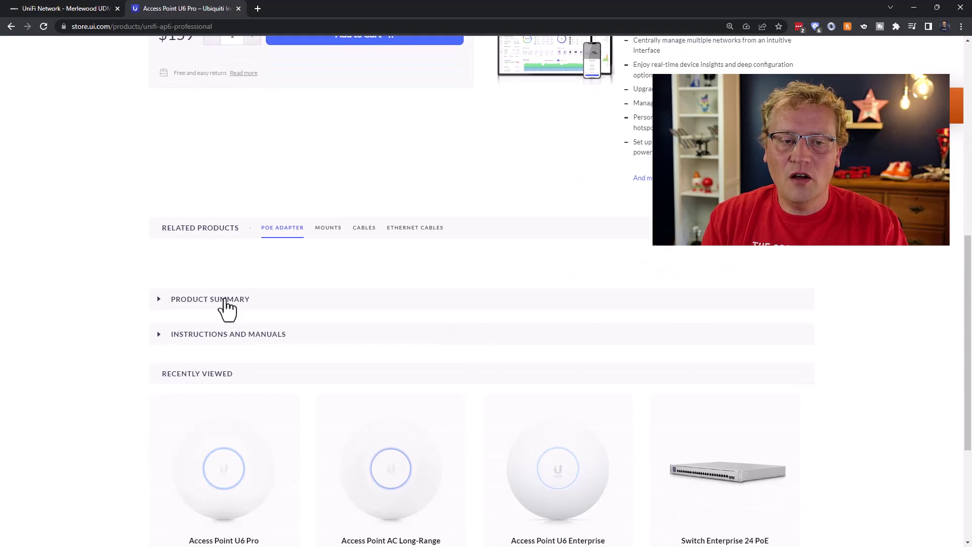
left_click(183, 306)
scroll(400, 310, "down", 5)
scroll(400, 300, "down", 8)
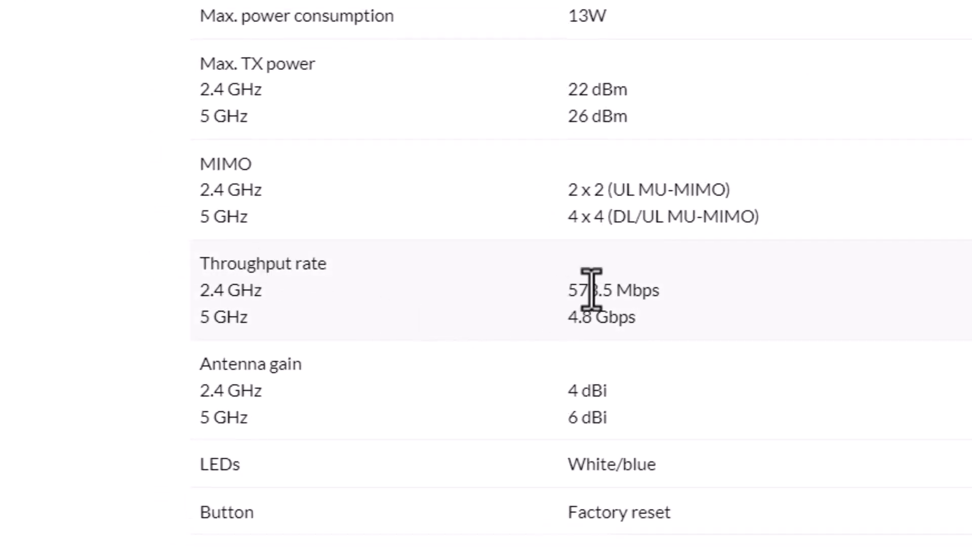
left_click_drag(568, 290, 694, 315)
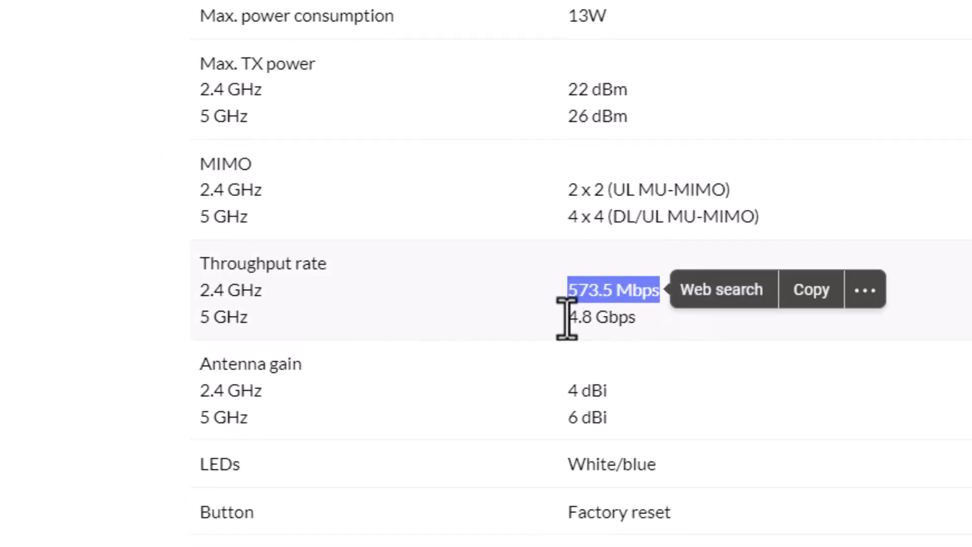
left_click_drag(568, 316, 630, 318)
left_click(542, 321)
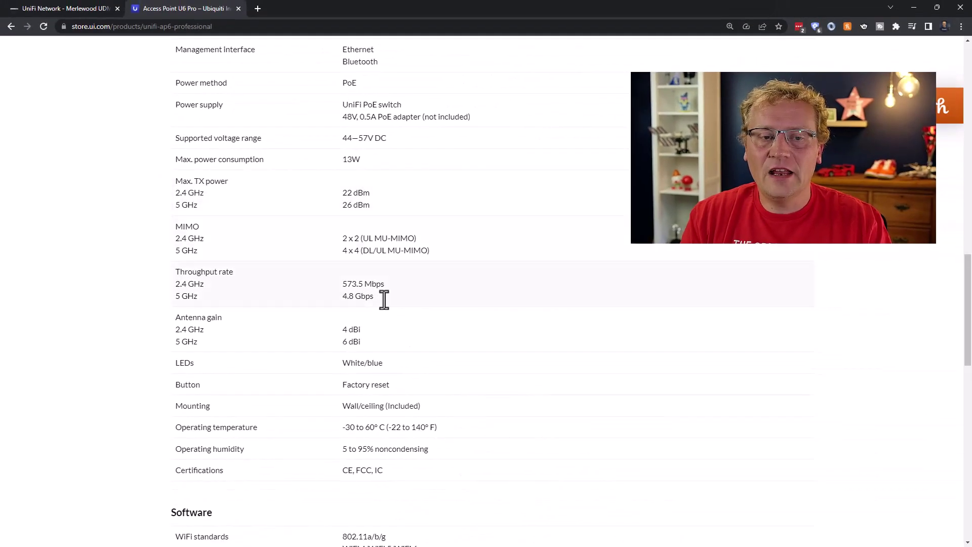
Step: Read through the U6 Pro's remaining hardware specifications, software features and supported data rates, returning to the hardware section
scroll(460, 298, "down", 1)
scroll(466, 316, "down", 4)
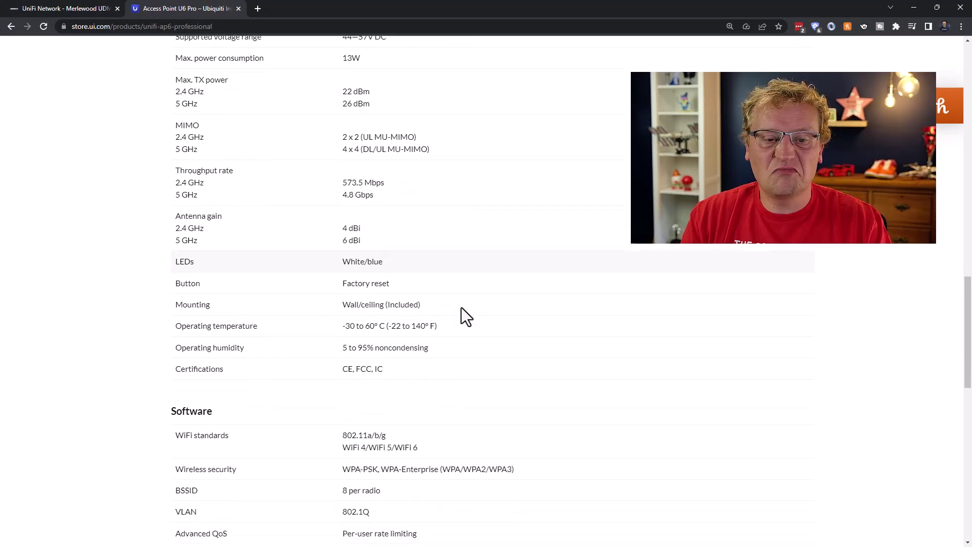
scroll(465, 317, "down", 2)
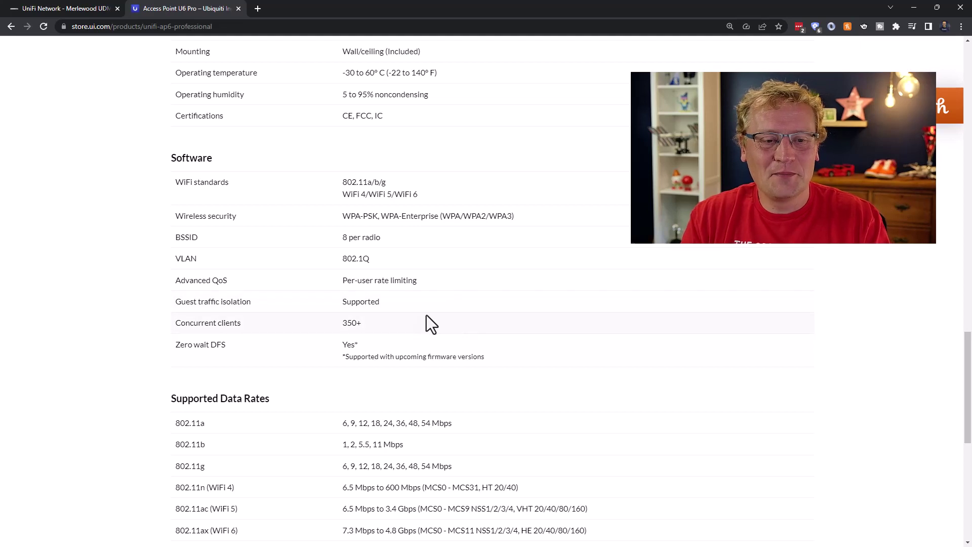
scroll(496, 319, "down", 2)
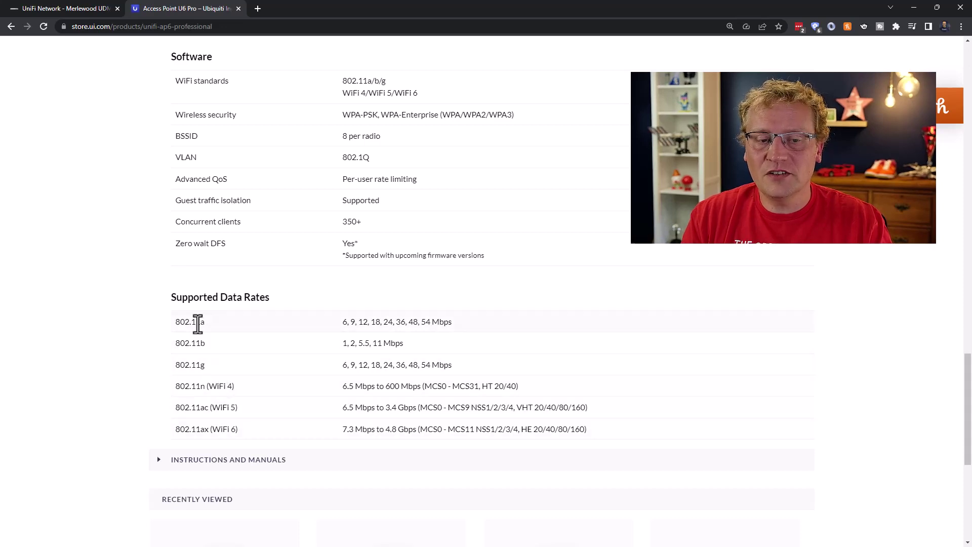
scroll(504, 334, "up", 9)
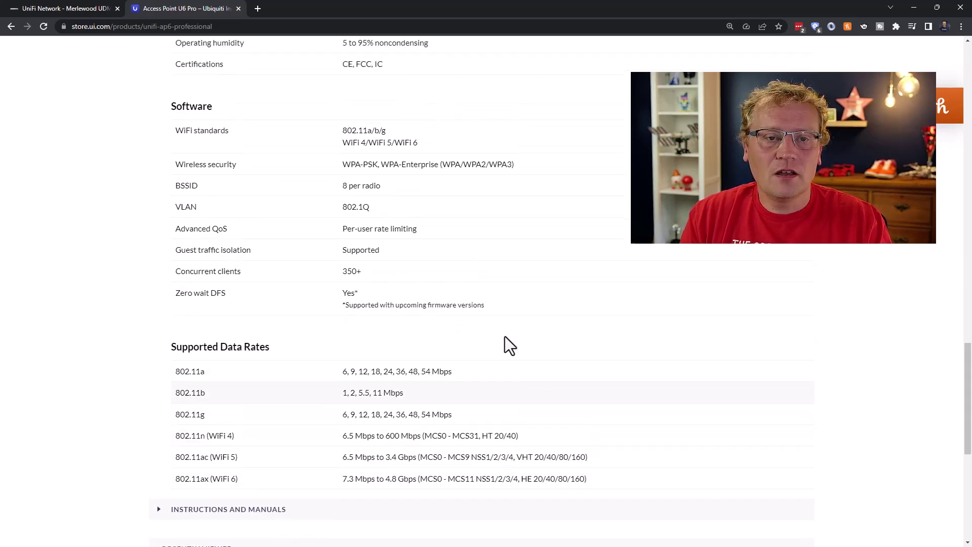
scroll(509, 346, "up", 3)
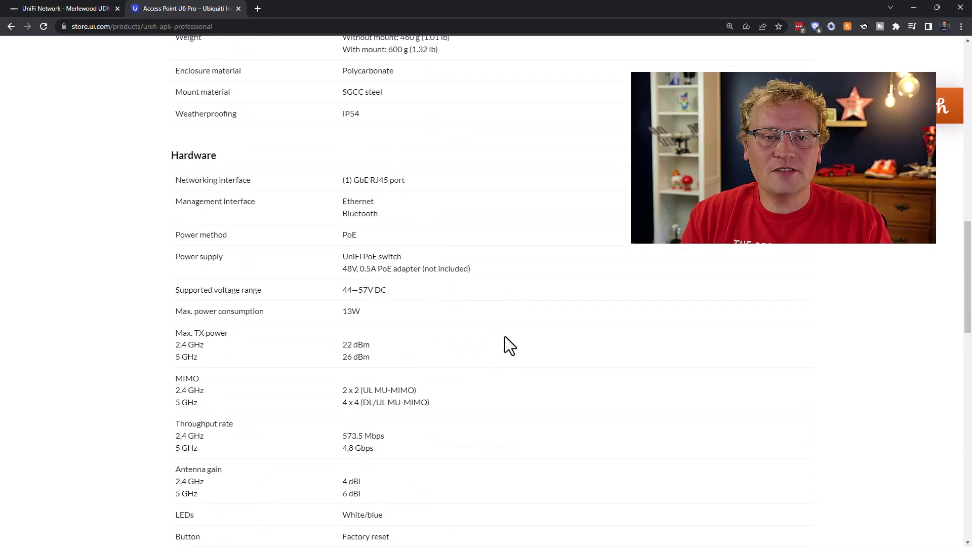